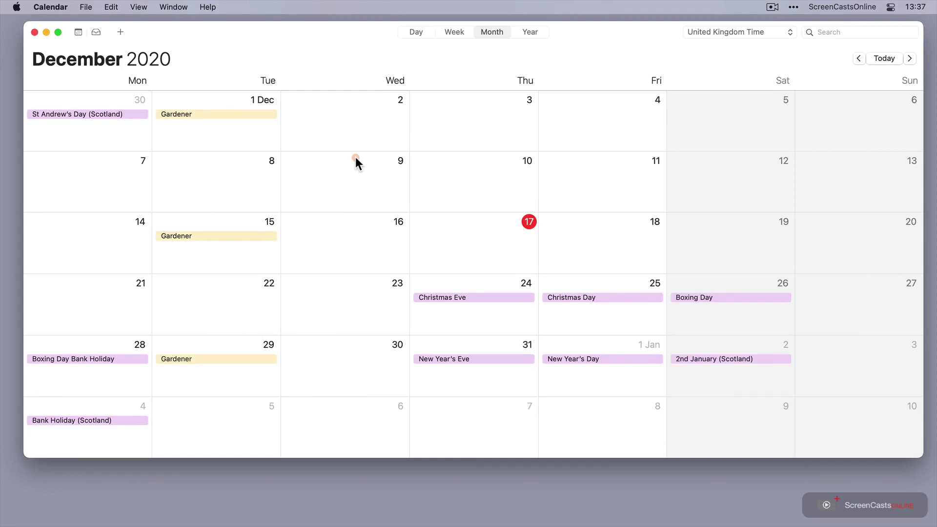
Create a quick event from the text 'Important Meeting today at 14:00'
click(121, 33)
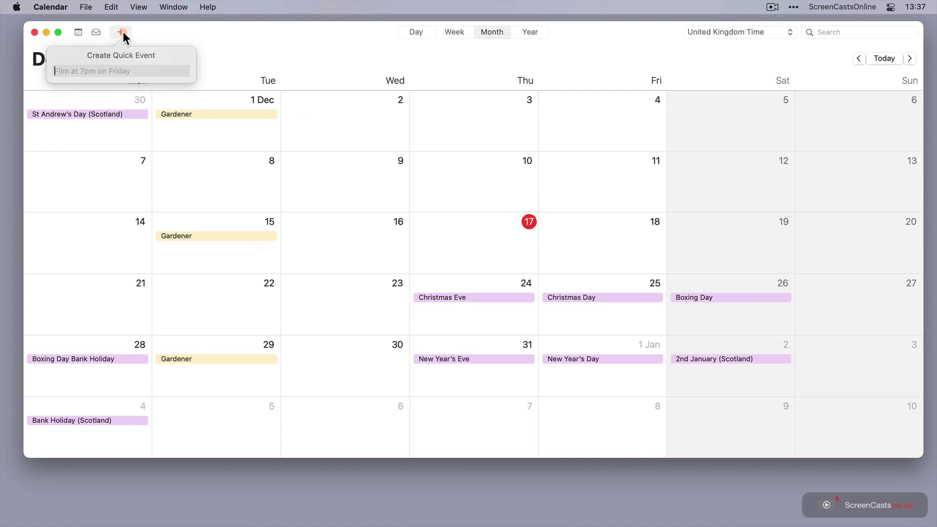
text(Important Meeti)
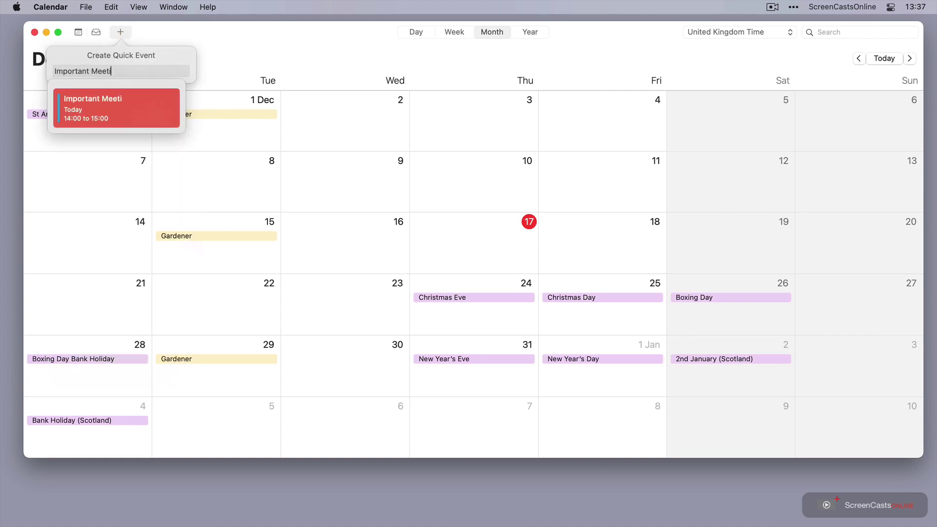
text(ng today at 14:00)
key(Return)
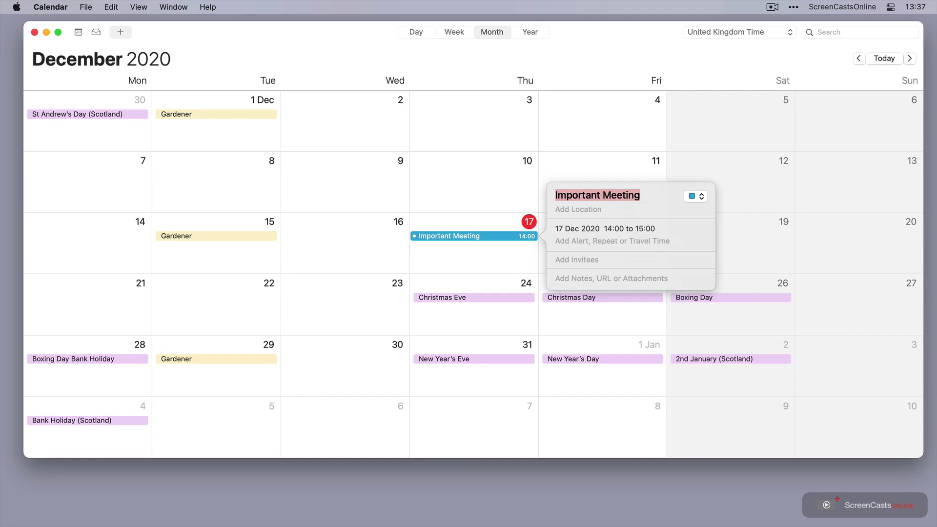
Set a custom Email alert on Important Meeting for 5 minutes before the start
click(581, 242)
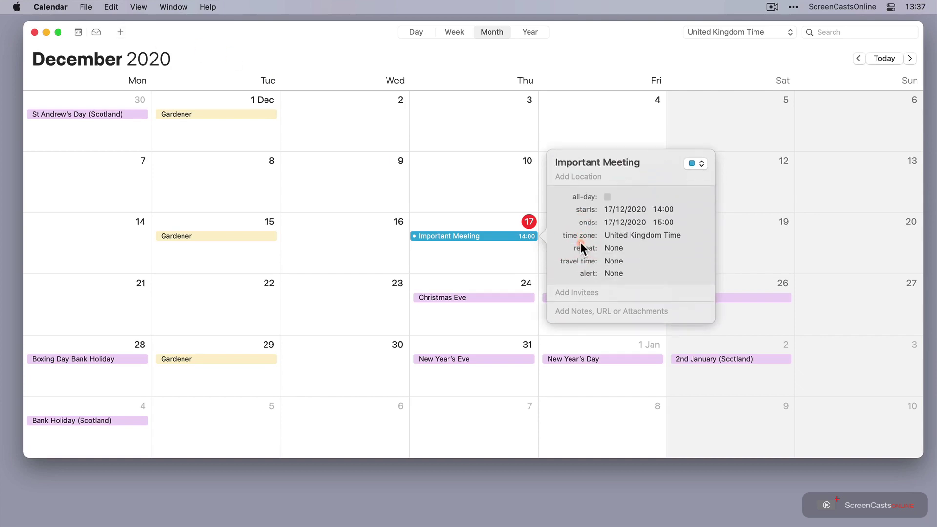
click(619, 273)
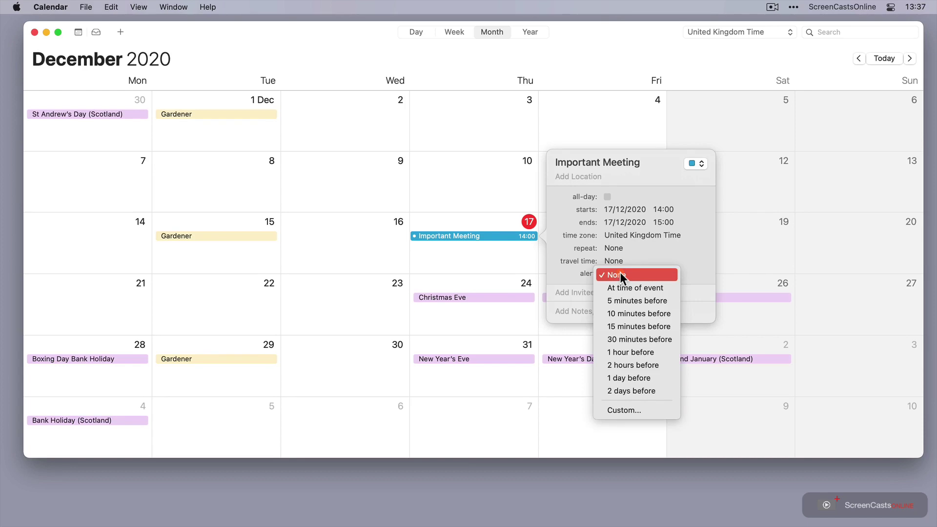
click(624, 410)
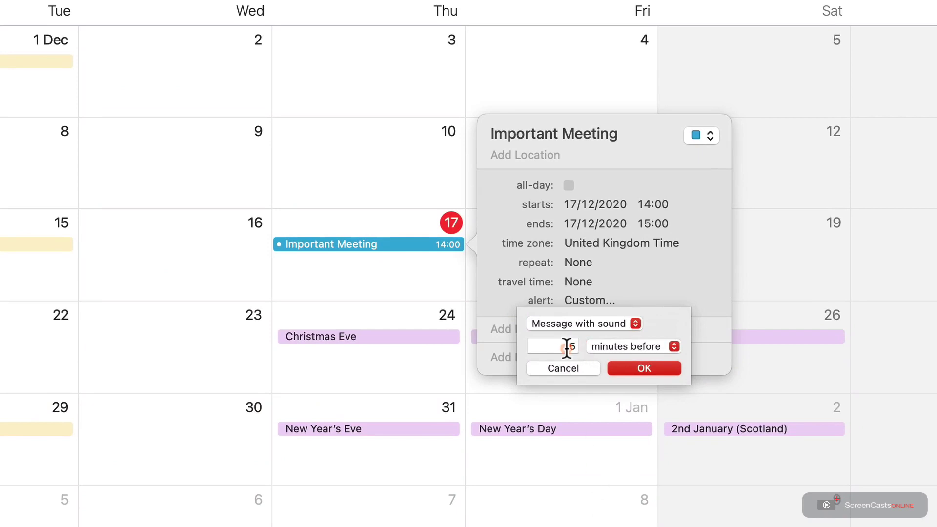
click(611, 346)
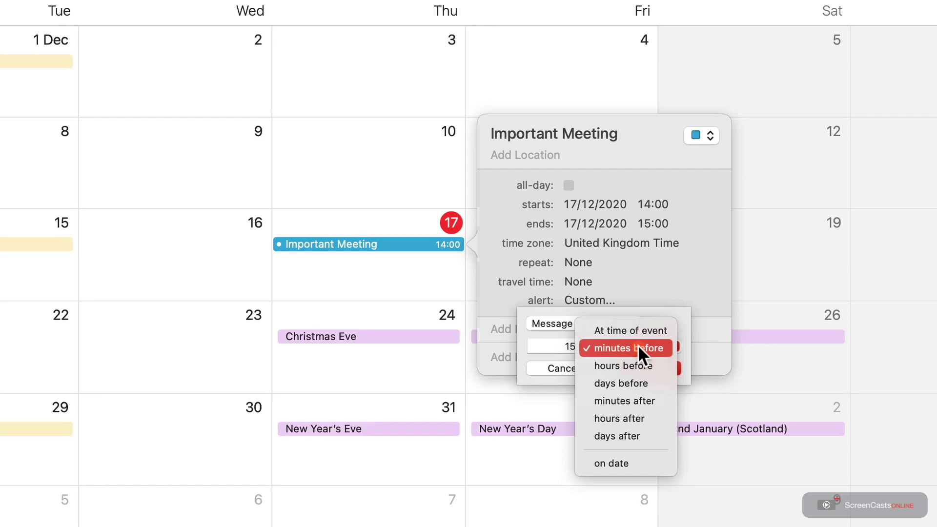
click(547, 342)
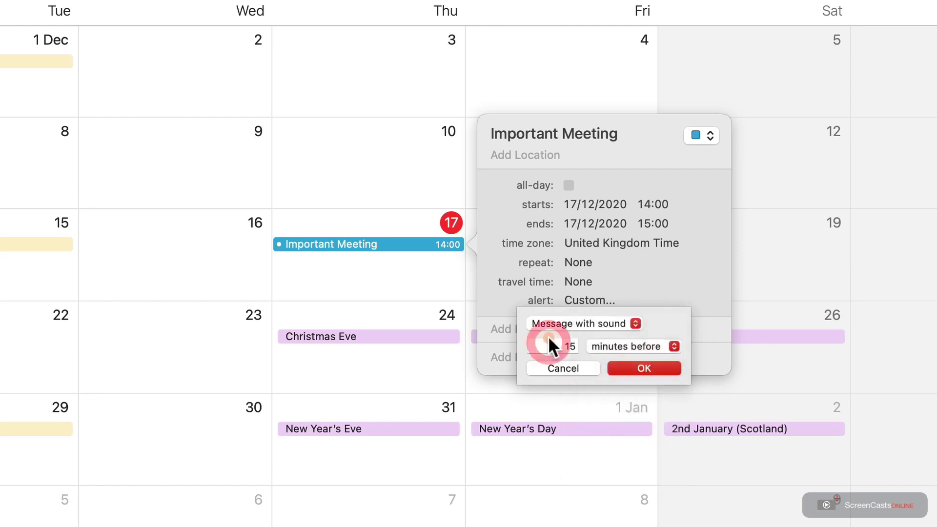
click(556, 323)
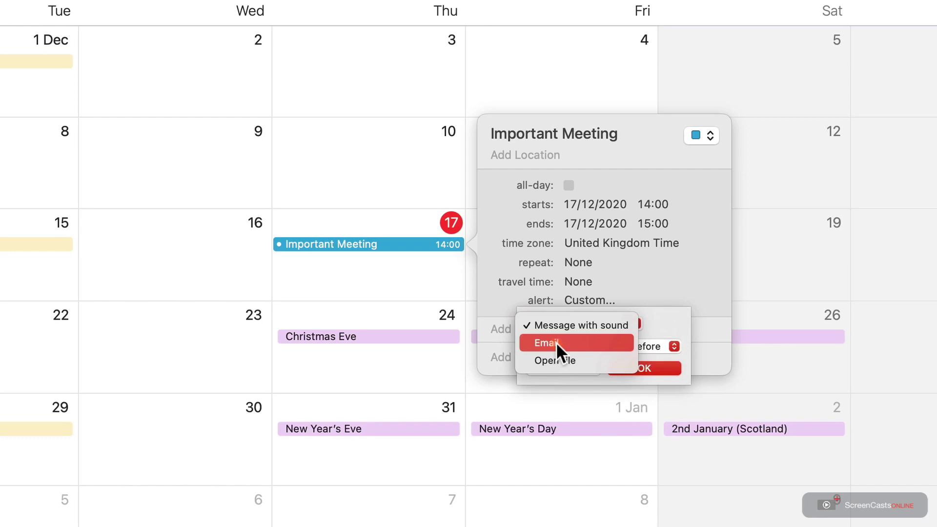
click(556, 343)
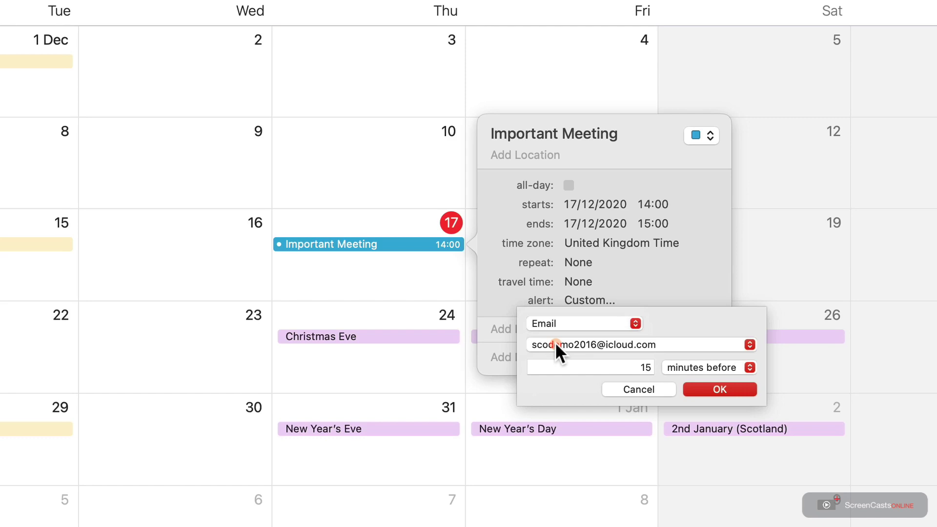
double_click(640, 367)
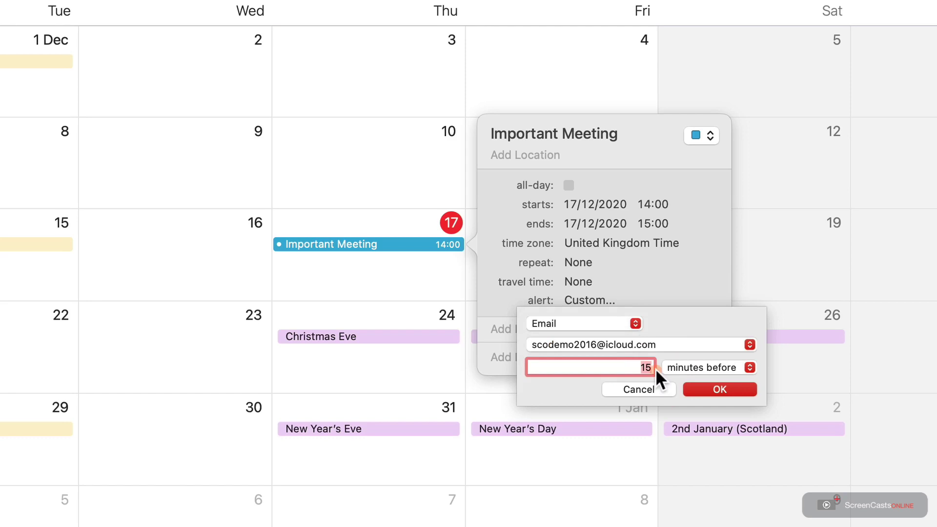
click(720, 389)
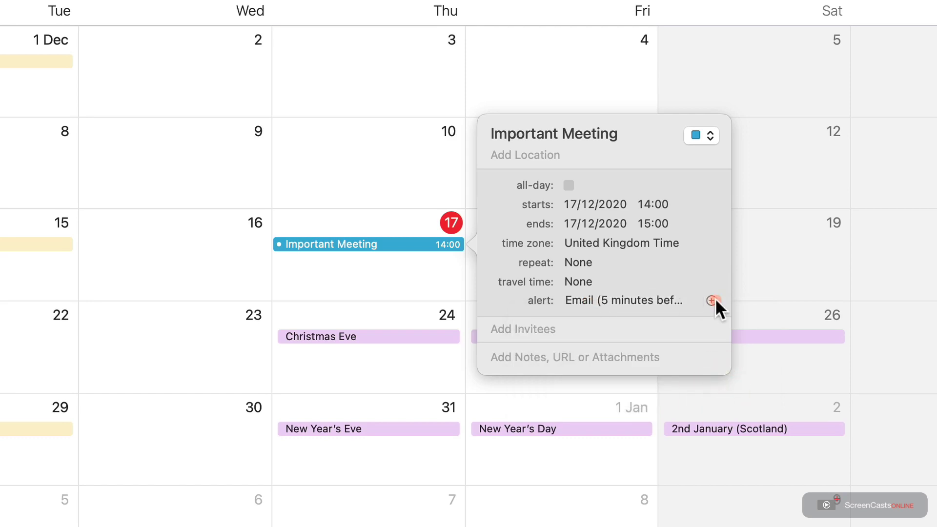
Add a second custom alert to the event and set its type to Open file
click(711, 300)
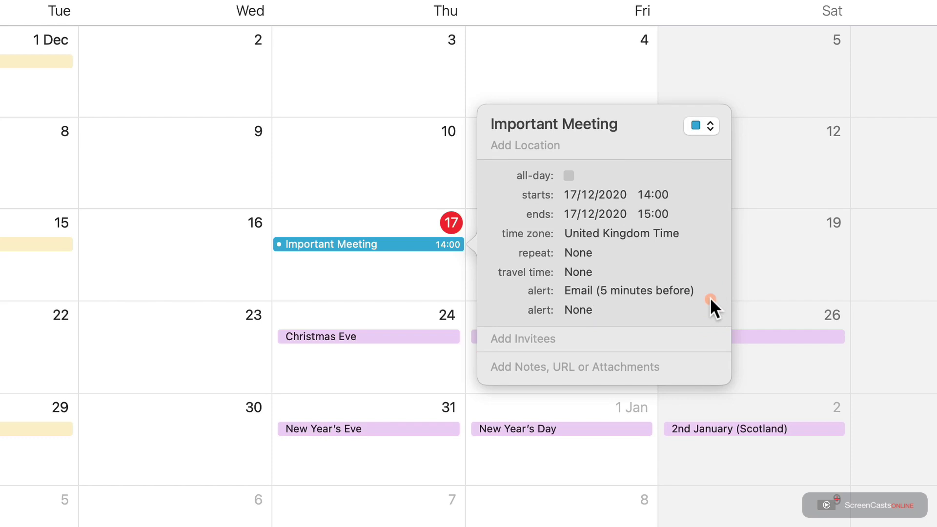
click(579, 311)
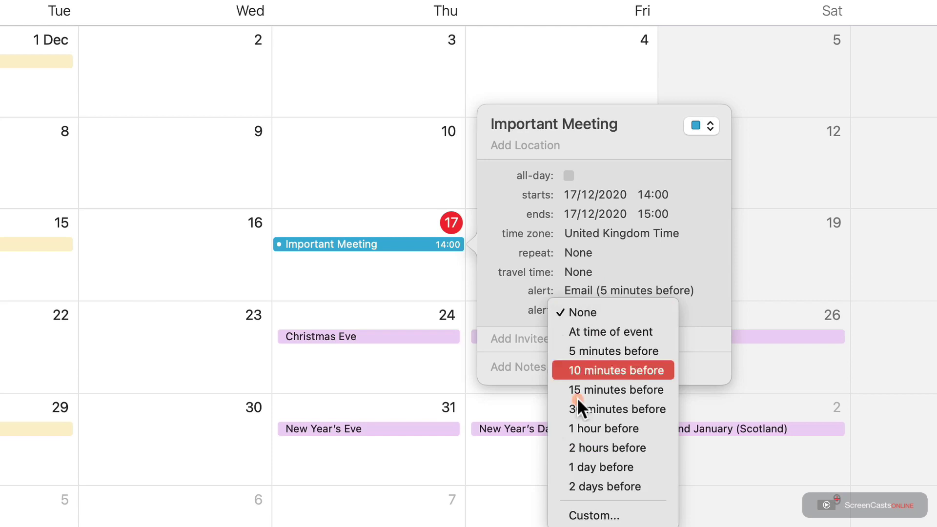
click(593, 515)
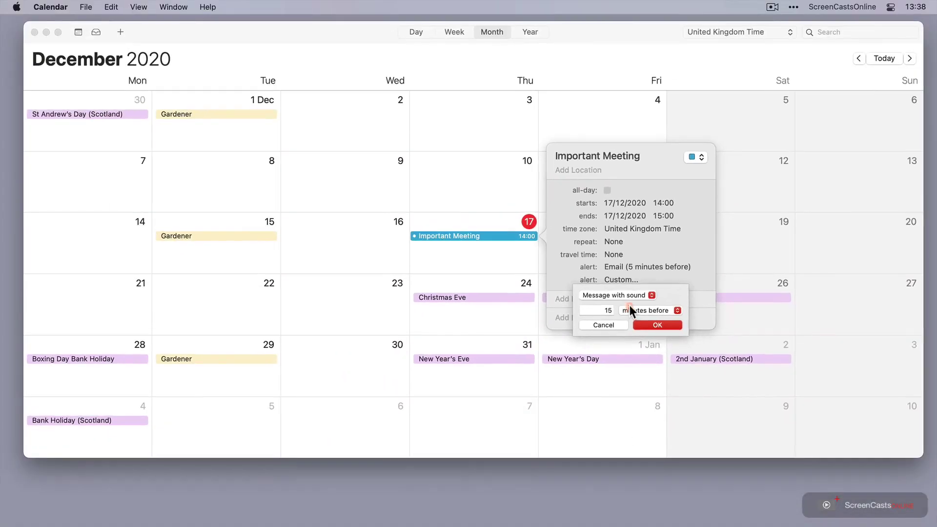
click(625, 294)
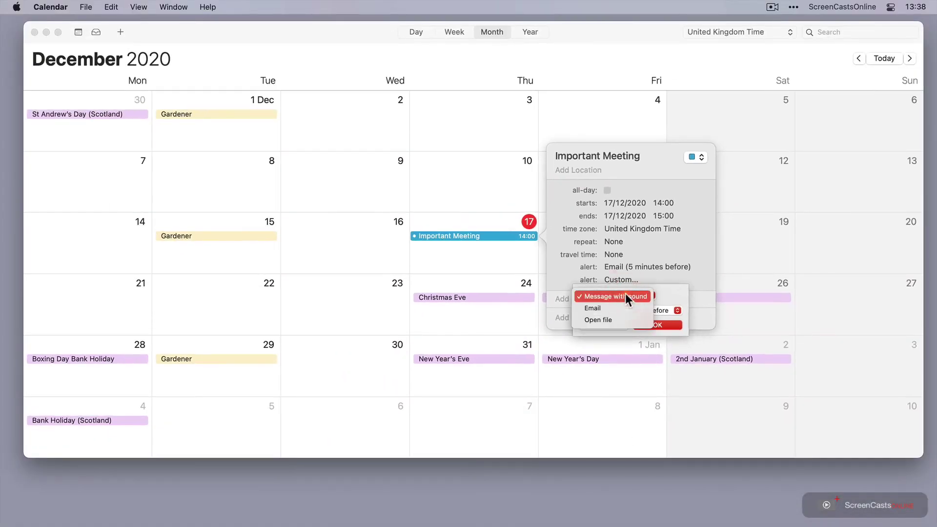
click(612, 321)
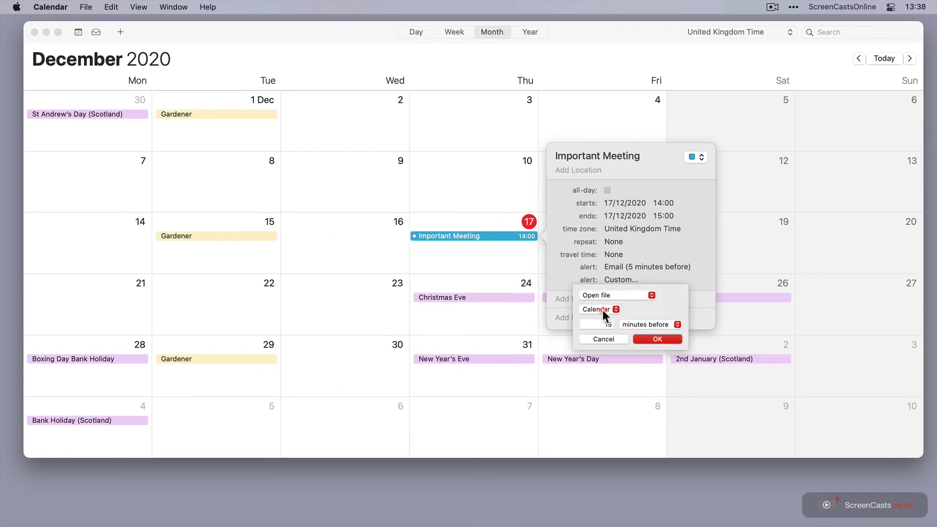
Choose Meeting Notes from Documents as the file and set the alert to 1 minute before
click(603, 310)
click(595, 328)
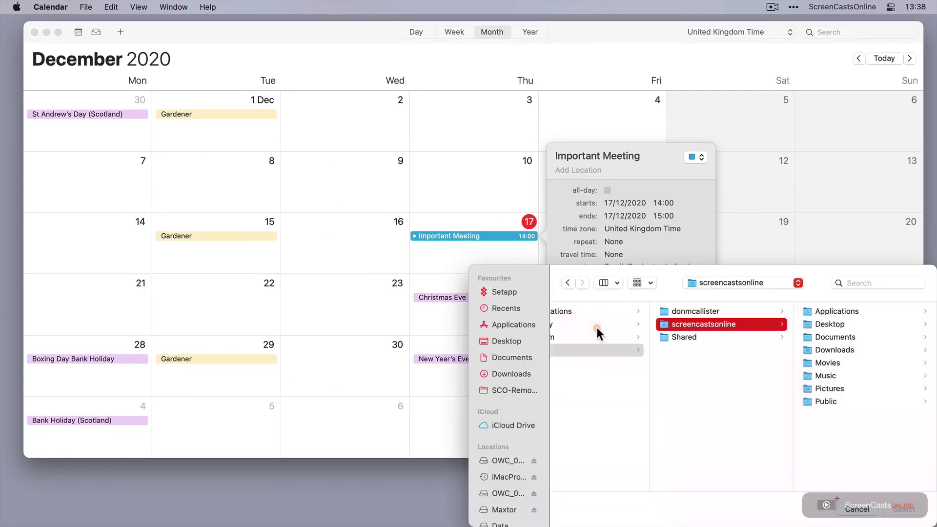
click(518, 358)
drag(672, 268, 419, 139)
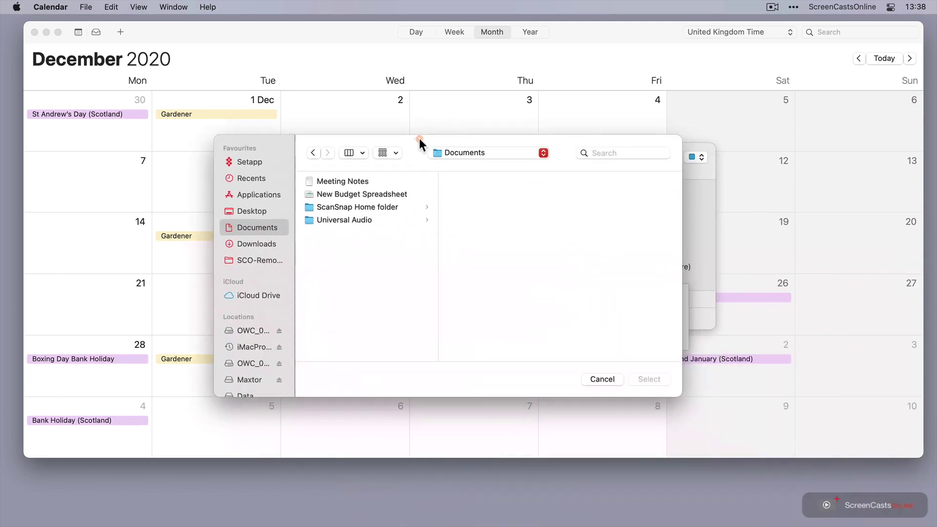
click(359, 182)
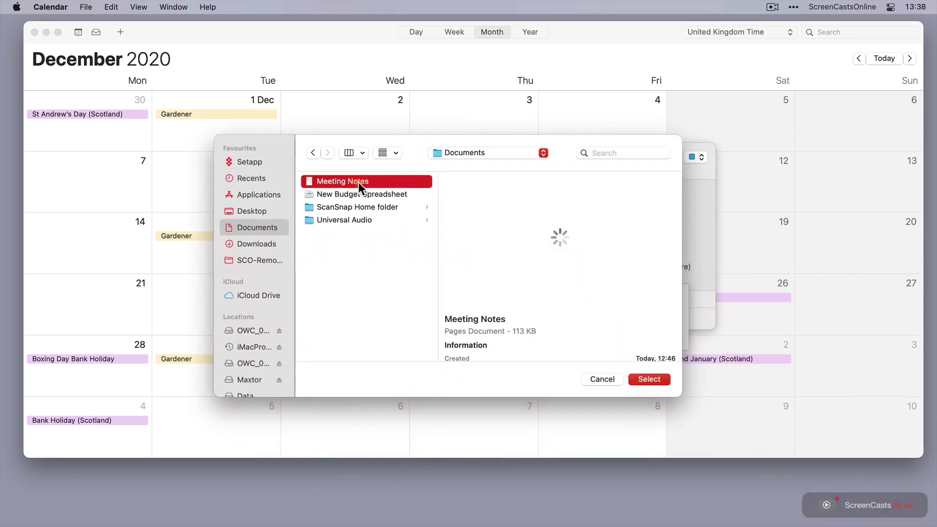
click(646, 378)
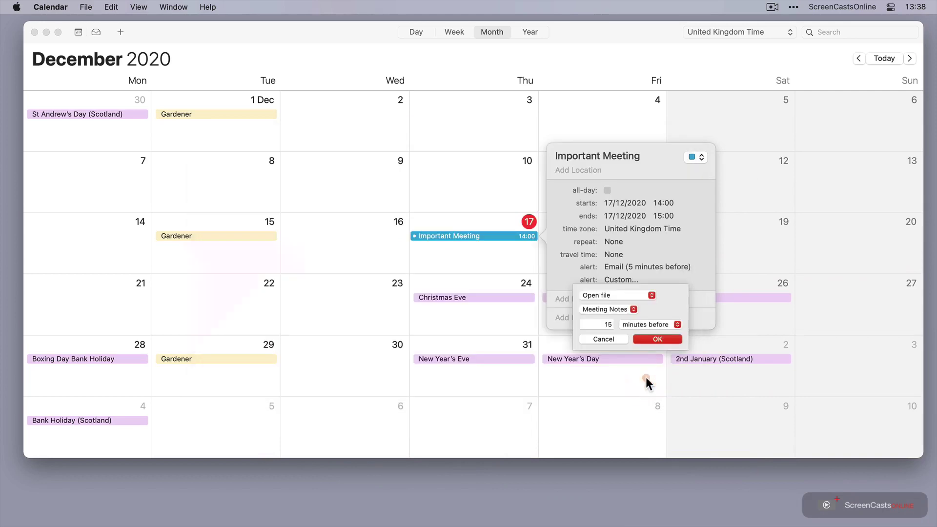
double_click(609, 325)
text(1)
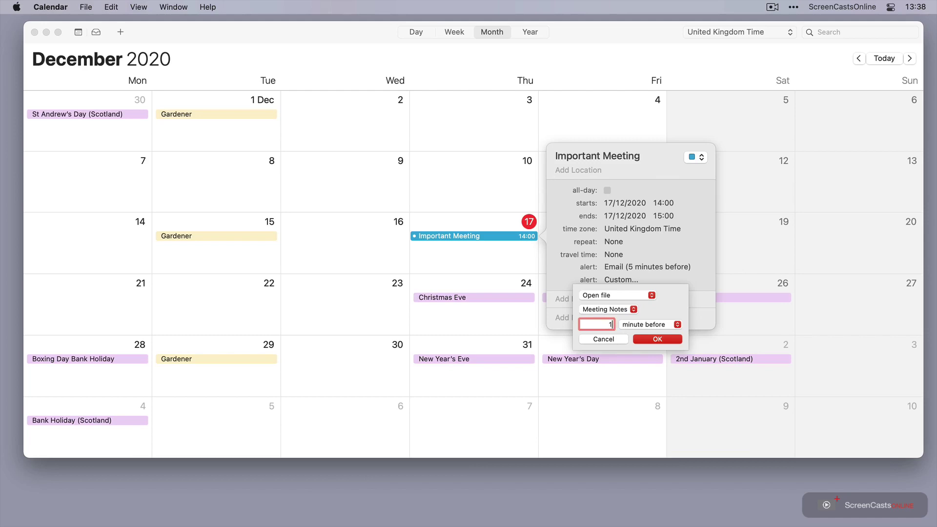
click(665, 339)
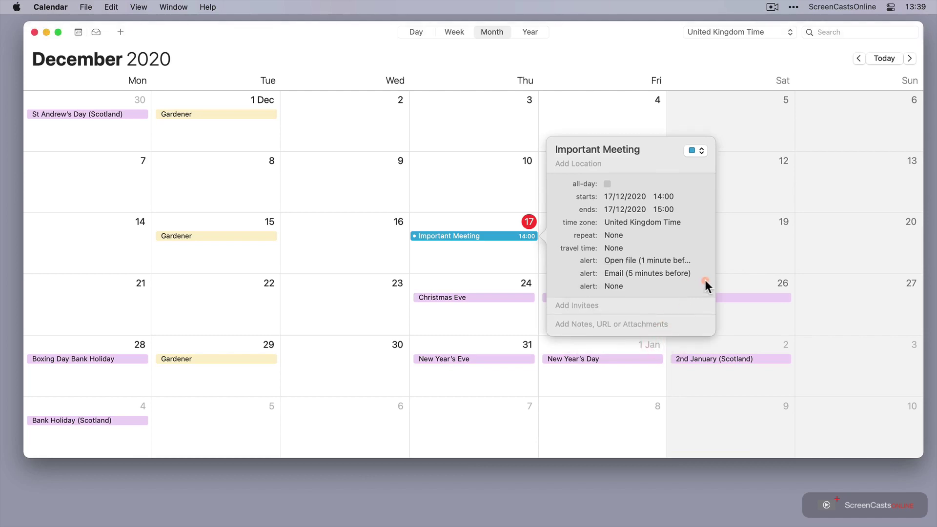
Set up another custom alert on the event with the Open file type
click(615, 287)
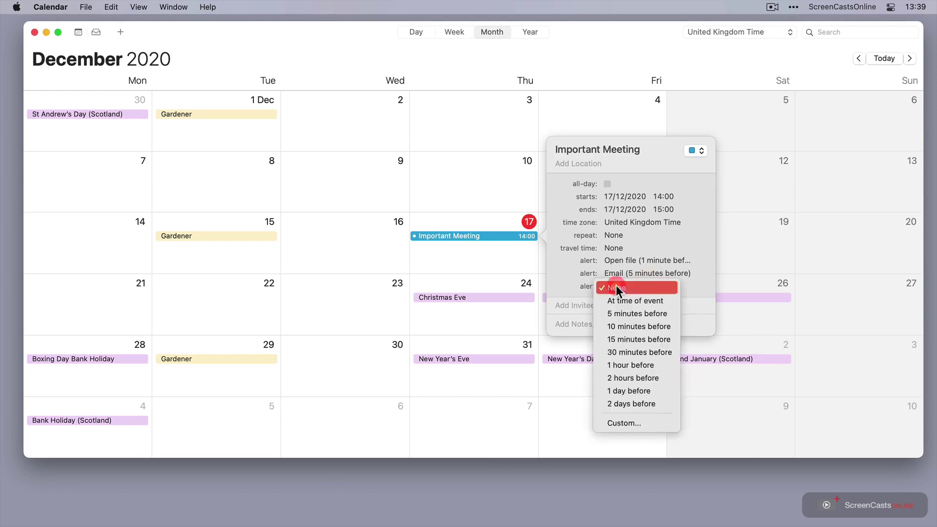
click(622, 422)
click(604, 315)
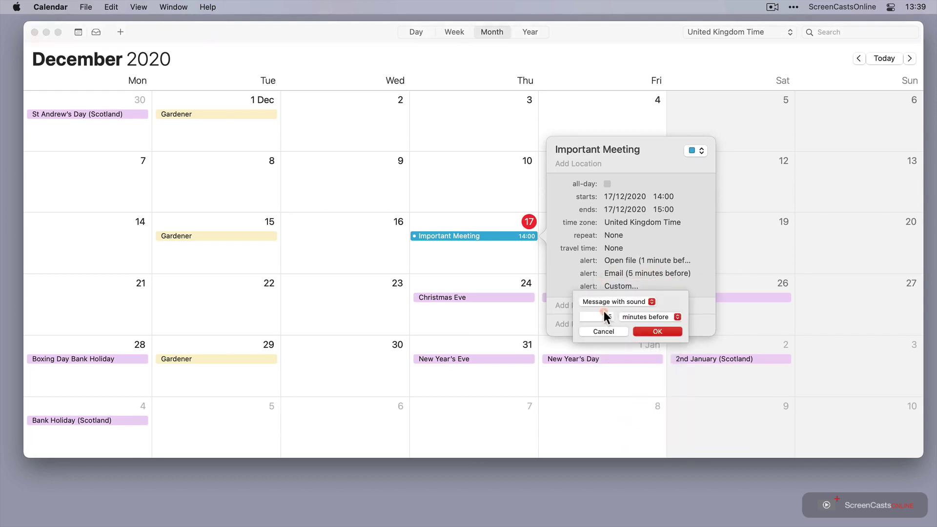
click(603, 303)
click(599, 326)
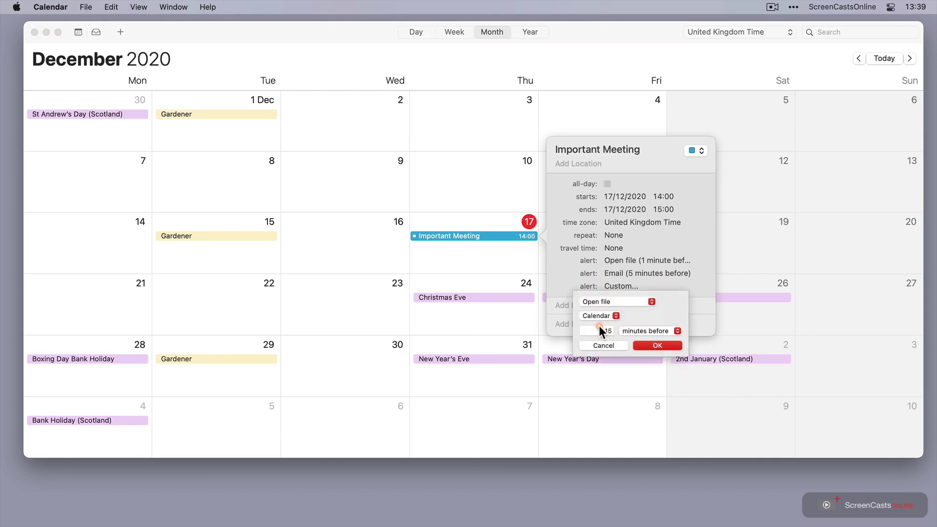
Pick New Budget Spreadsheet from Documents and save the alert at 2 minutes before
click(598, 315)
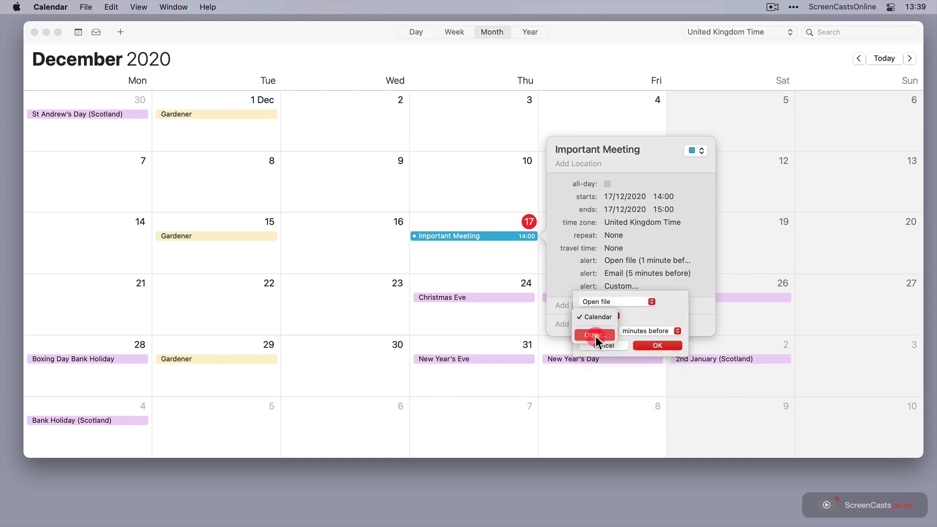
click(595, 337)
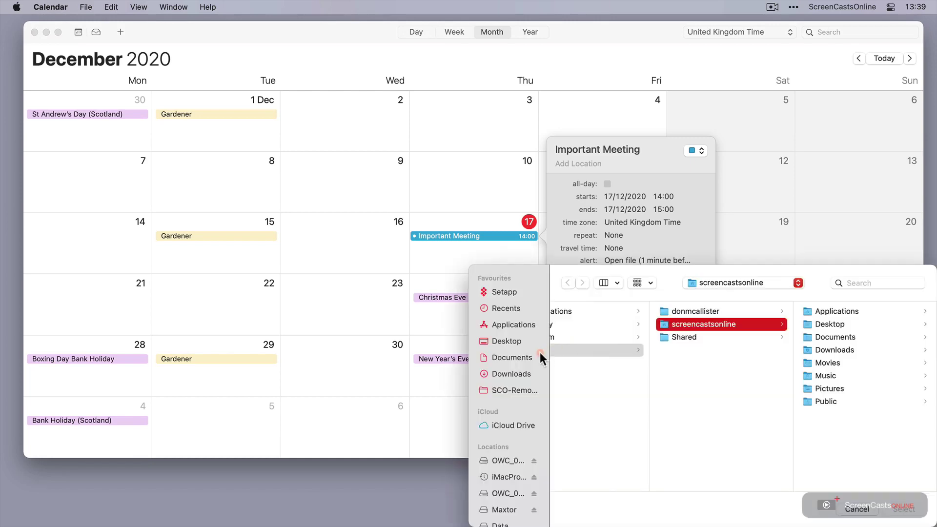
click(534, 358)
click(615, 323)
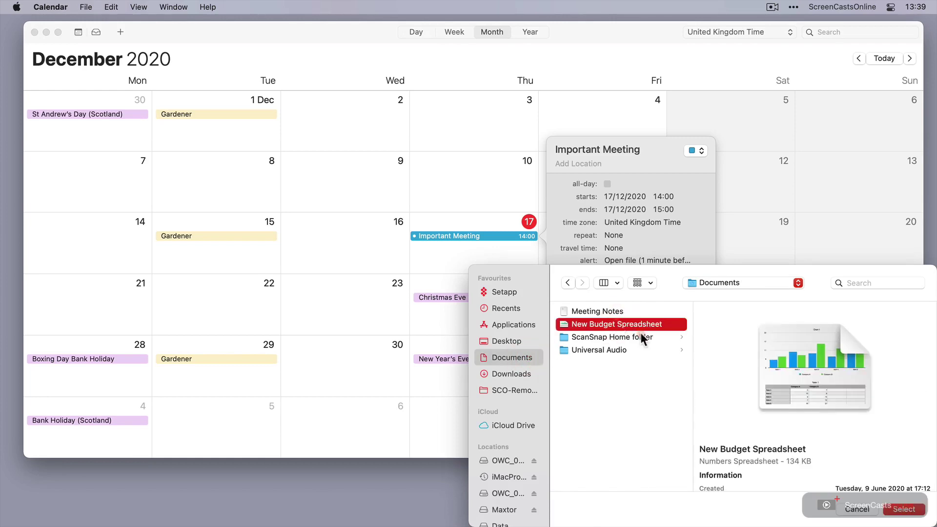
click(903, 508)
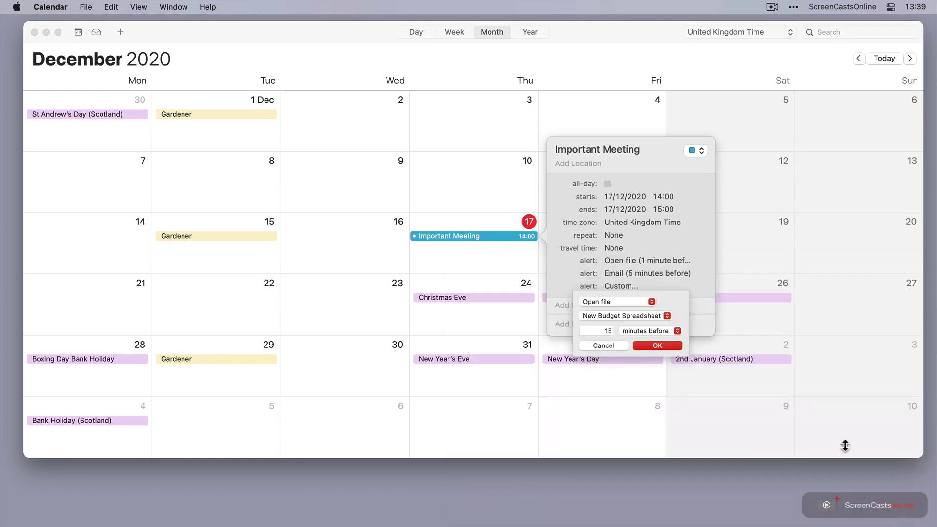
double_click(603, 331)
click(667, 346)
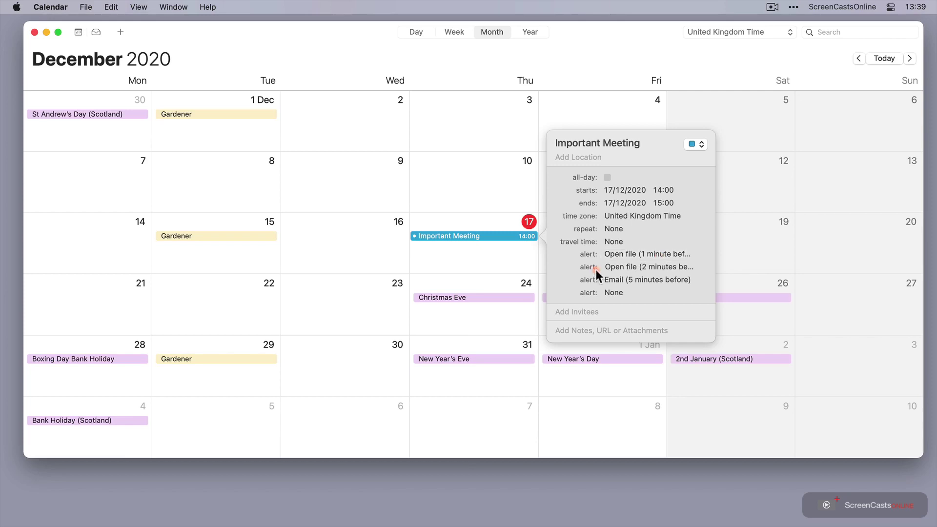
Reopen Important Meeting and change its start time from 14:00 to 13:50
click(498, 254)
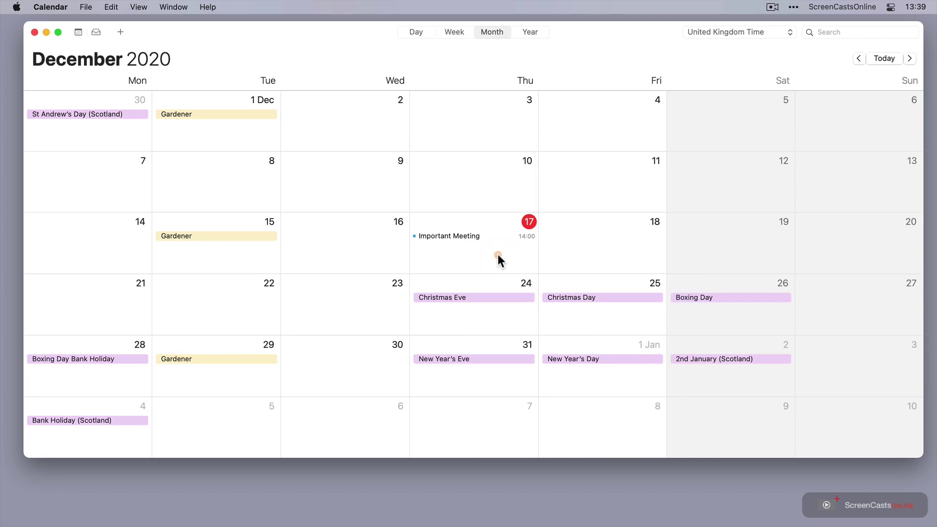
click(526, 236)
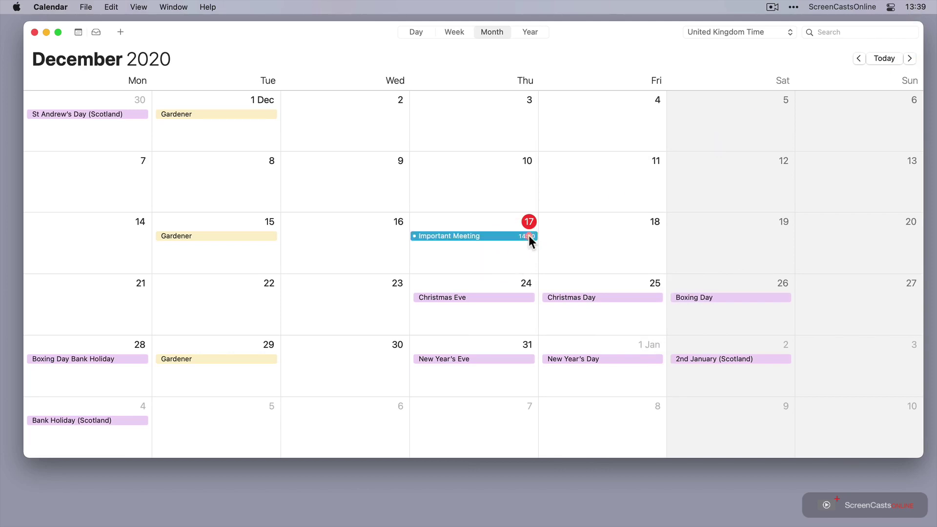
double_click(528, 235)
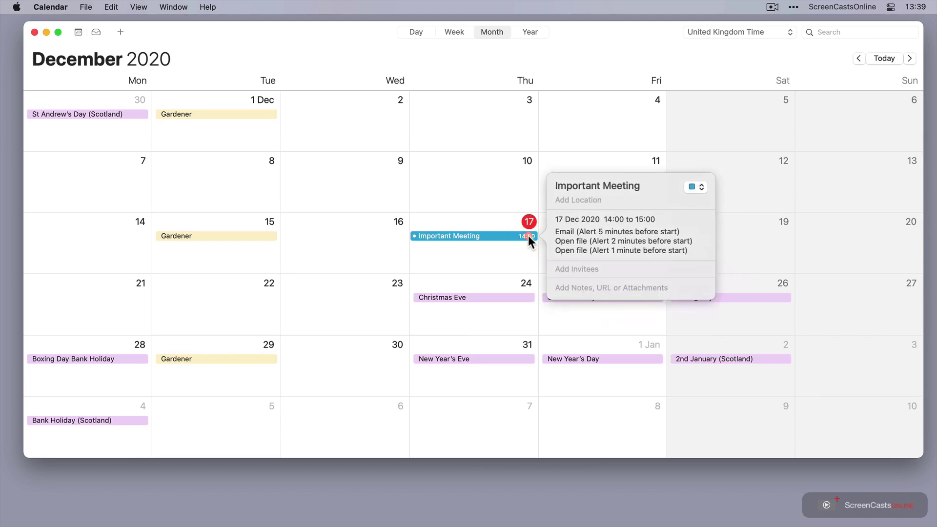
click(620, 213)
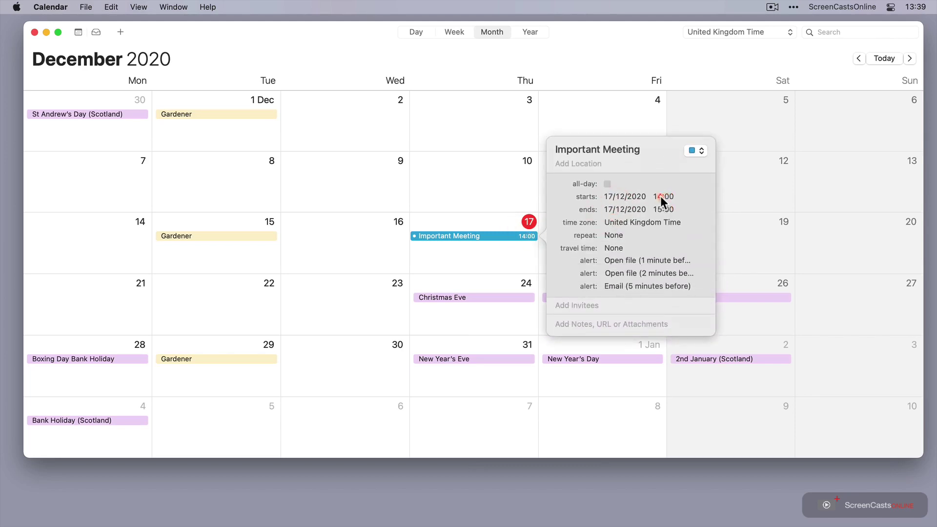
text(13)
key(Tab)
key(Tab)
click(486, 192)
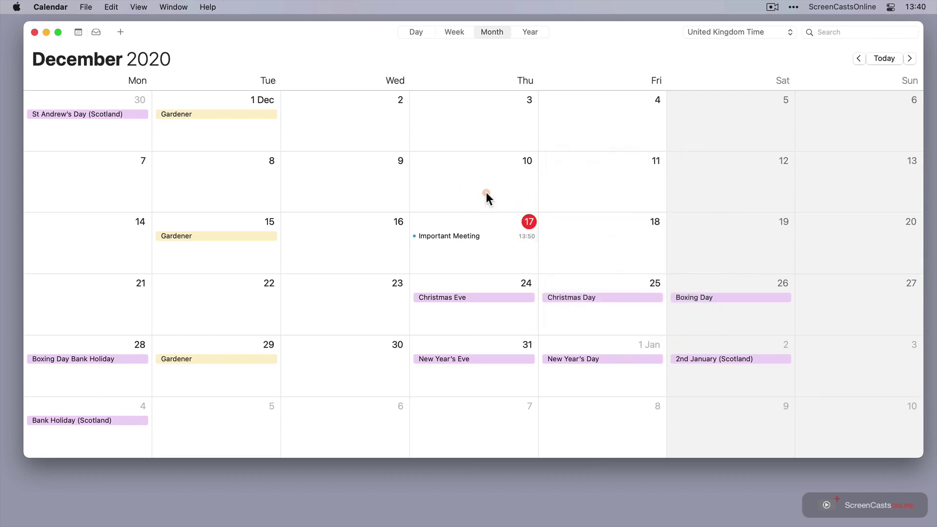